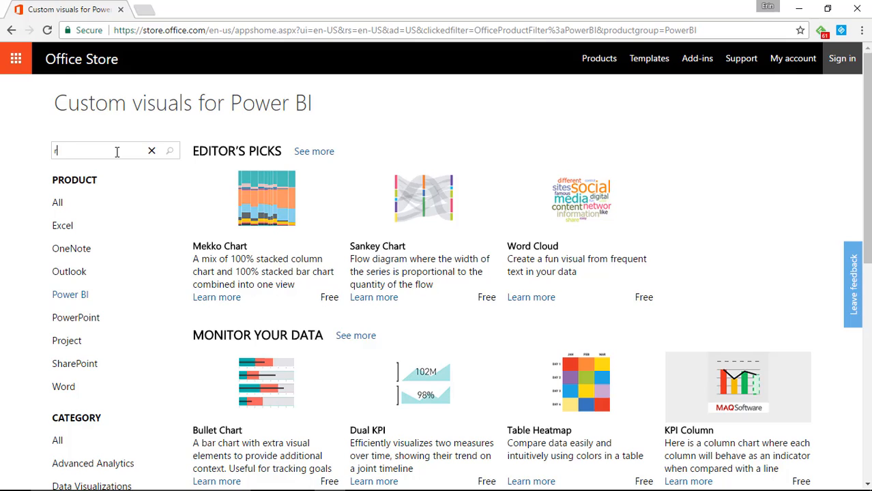
Step: Search the Office Store for "rotating tile", open the Rotating Tile visual's download page, and close the browser
{"action": "type", "text": "ating tile"}
{"action": "key", "text": "Return"}
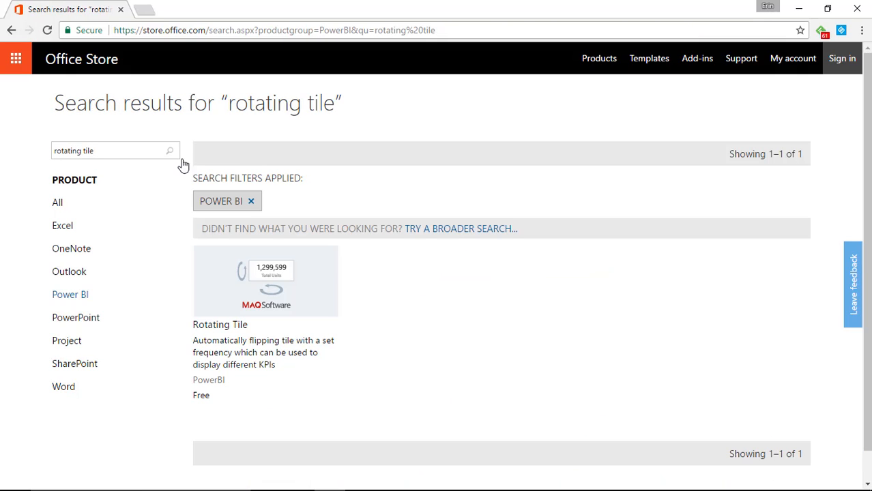
{"action": "left_click", "coordinate": [273, 306]}
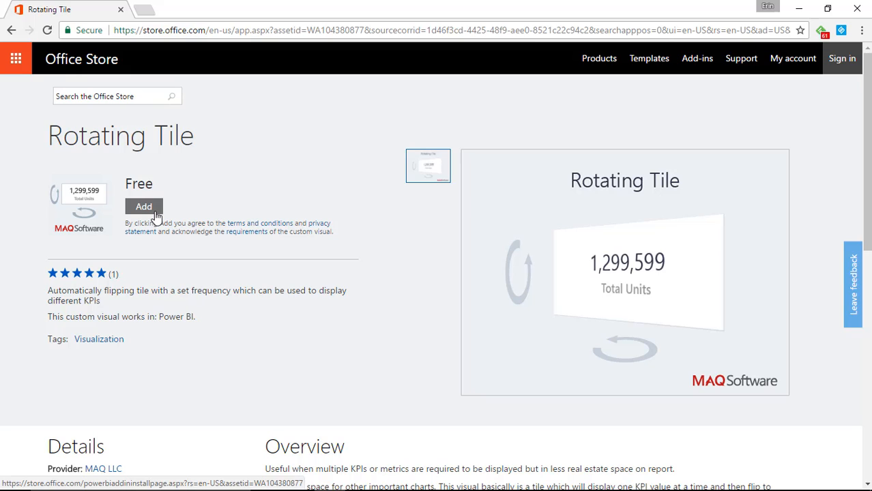
{"action": "left_click", "coordinate": [151, 208]}
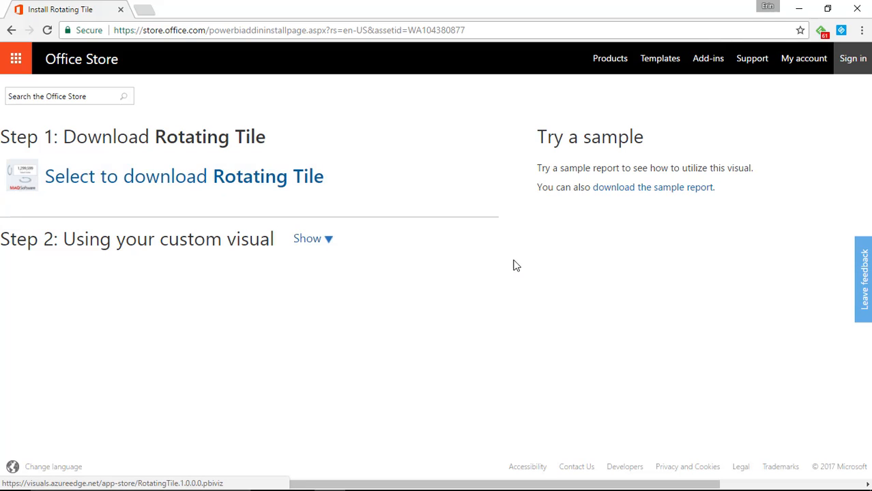
{"action": "left_click", "coordinate": [856, 10]}
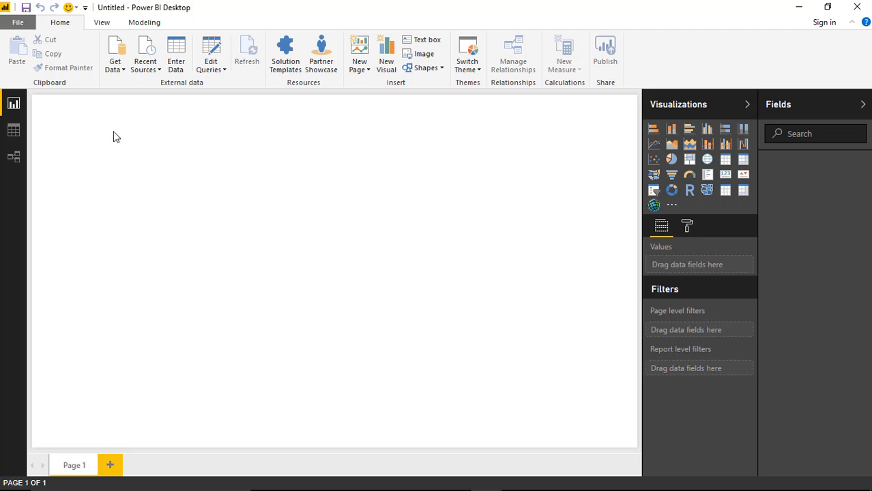
Step: Load the Vitals table from the Excel workbook Health Measurements.xlsx in the Power BI Custom Visuals Data folder
{"action": "left_click", "coordinate": [111, 71]}
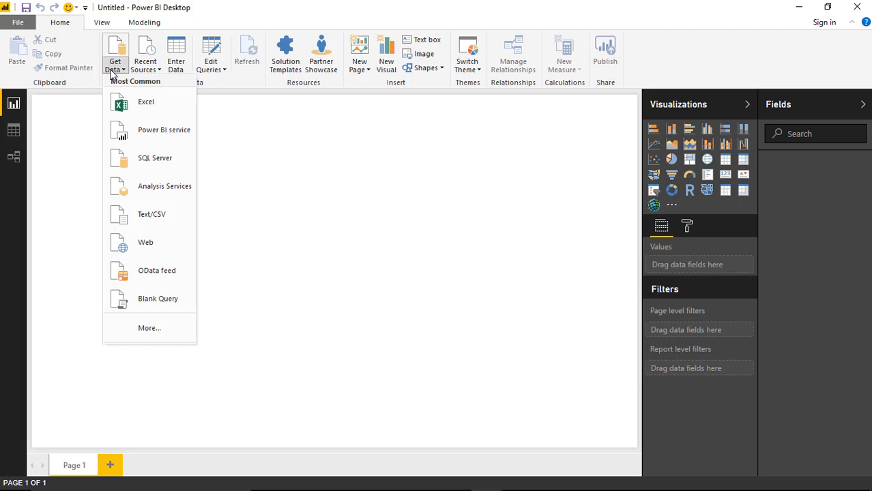
{"action": "left_click", "coordinate": [146, 107]}
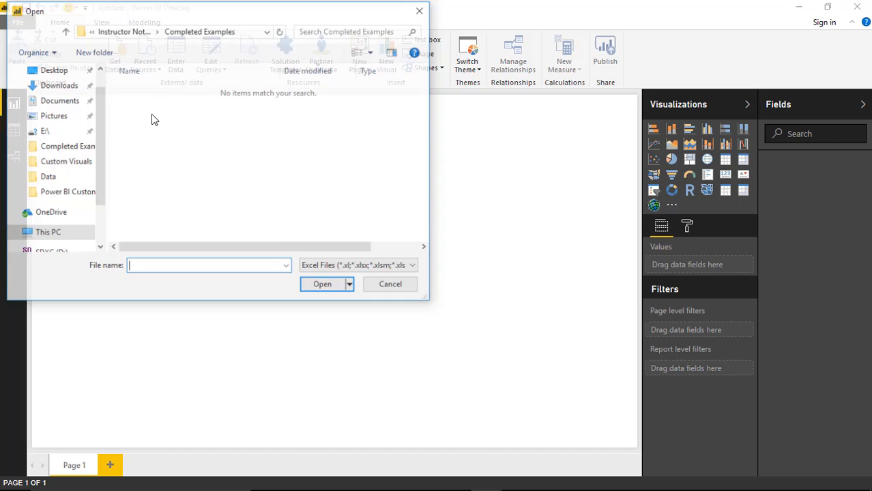
{"action": "left_click", "coordinate": [139, 34]}
{"action": "left_click", "coordinate": [133, 33]}
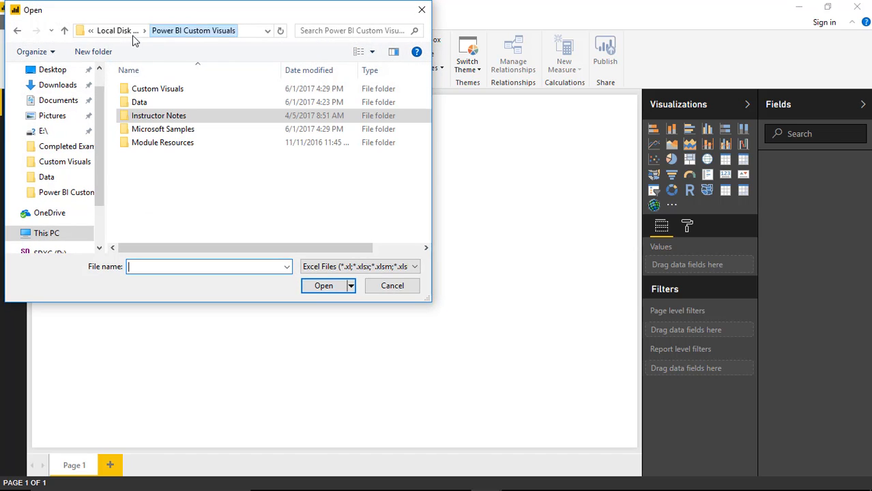
{"action": "left_click", "coordinate": [158, 106]}
{"action": "double_click", "coordinate": [159, 106]}
{"action": "left_click", "coordinate": [174, 90]}
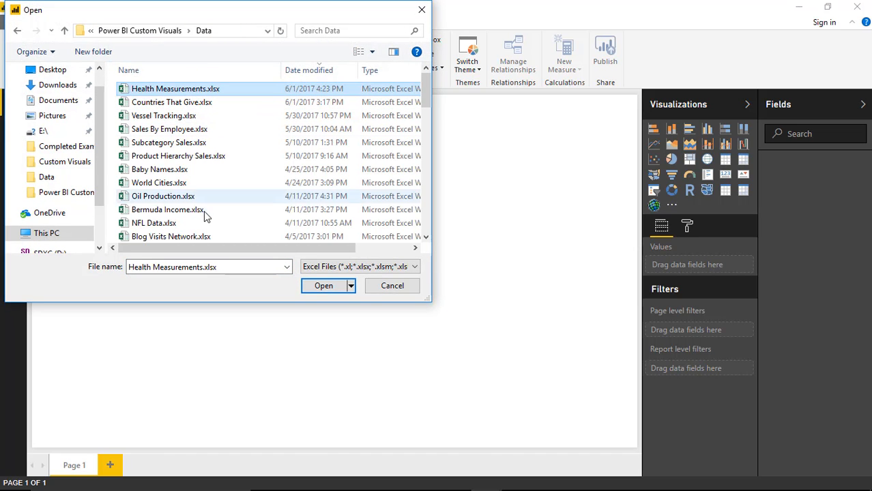
{"action": "left_click", "coordinate": [319, 289]}
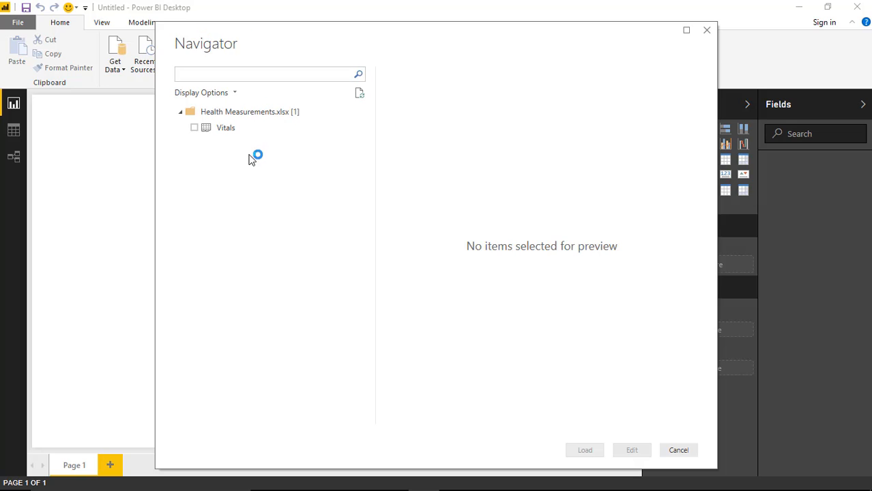
{"action": "left_click", "coordinate": [195, 128]}
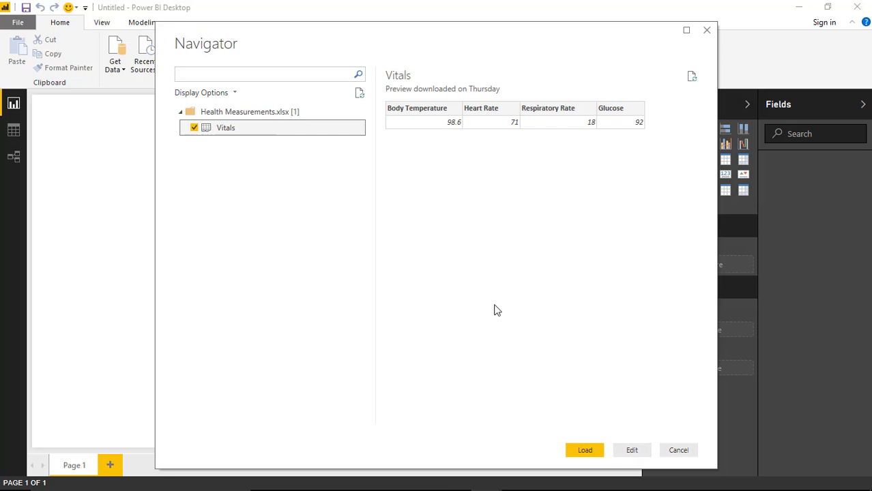
{"action": "left_click", "coordinate": [584, 450]}
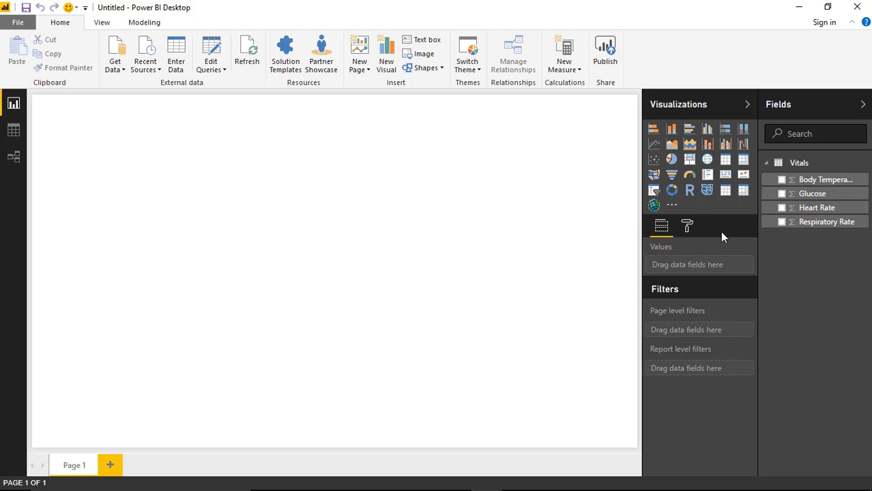
Step: Import the custom visual file RotatingTile.1.0.0.0.pbiviz from the Custom Visuals folder into the report
{"action": "left_click", "coordinate": [672, 208]}
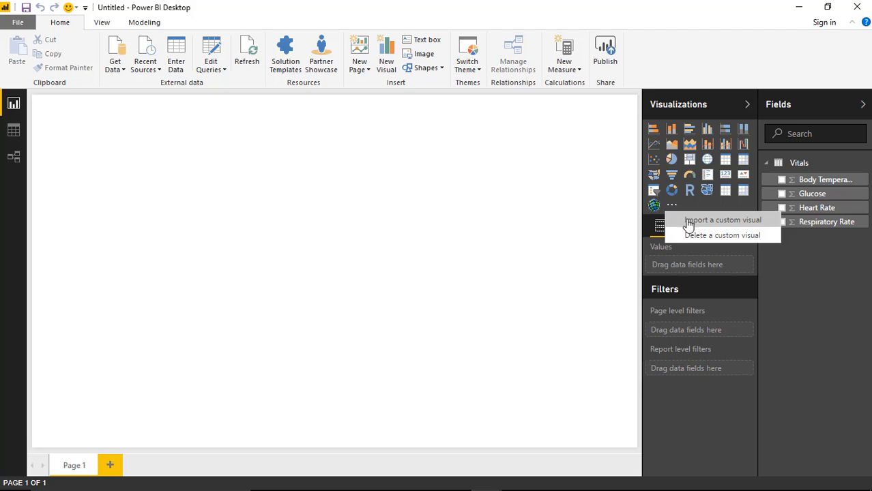
{"action": "left_click", "coordinate": [692, 221]}
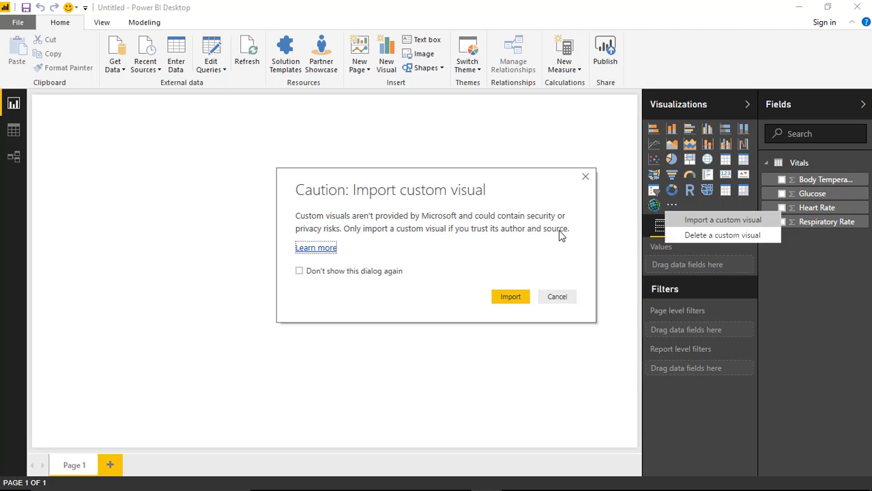
{"action": "left_click", "coordinate": [502, 297]}
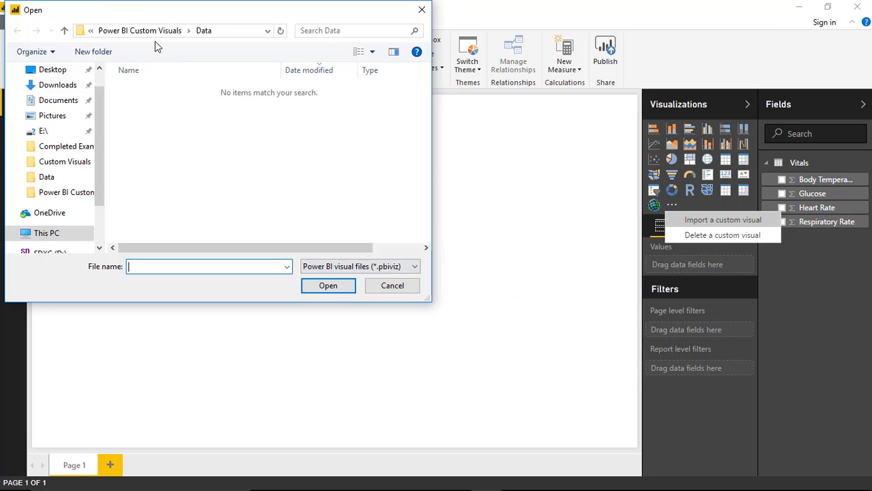
{"action": "left_click", "coordinate": [154, 33]}
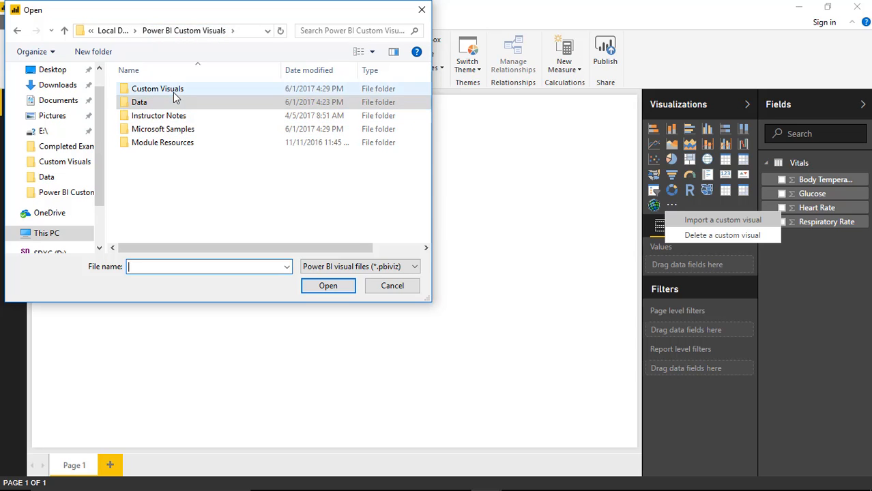
{"action": "double_click", "coordinate": [174, 91]}
{"action": "left_click", "coordinate": [167, 89]}
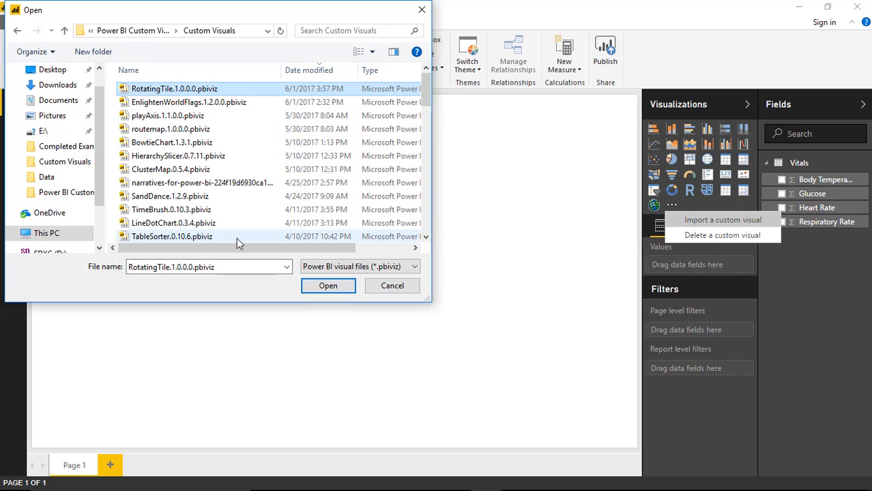
{"action": "left_click", "coordinate": [308, 291]}
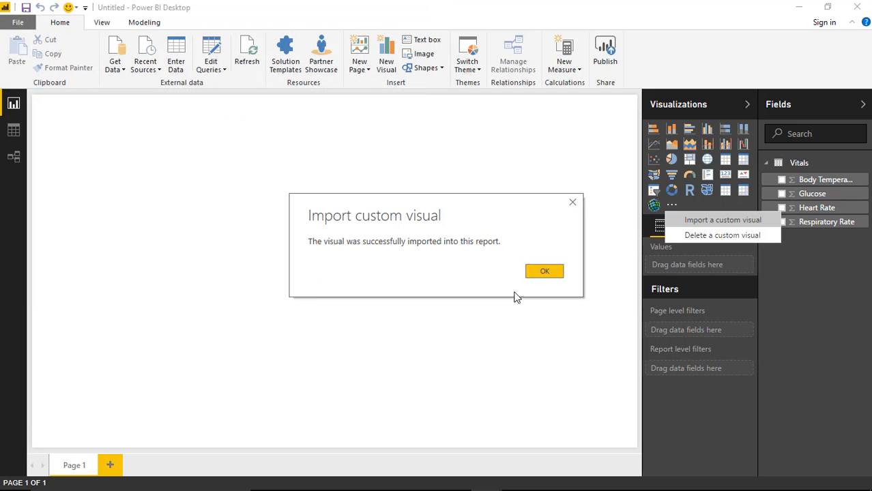
{"action": "left_click", "coordinate": [544, 273]}
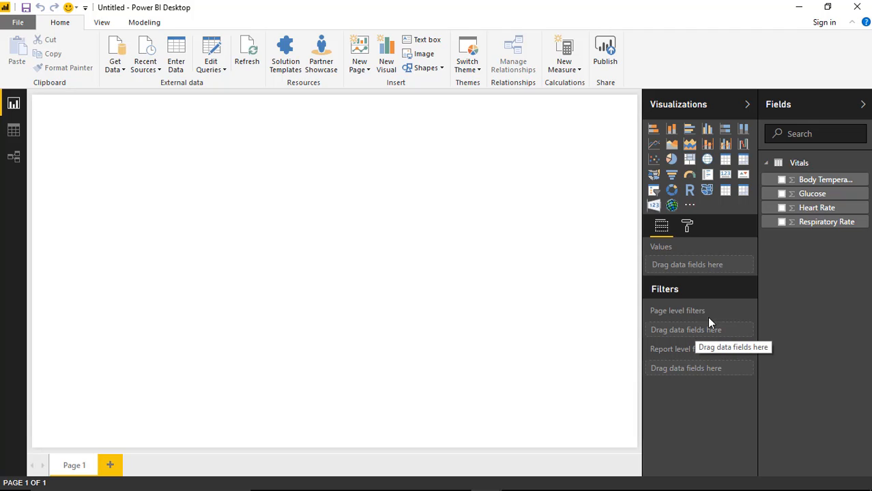
Step: Add two Card visuals to the page, one showing Body Temperature and one showing Heart Rate
{"action": "left_click", "coordinate": [724, 174]}
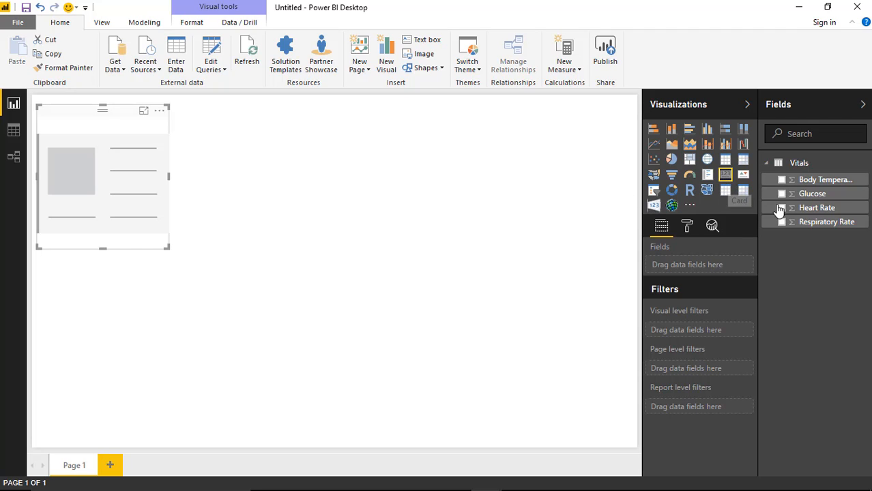
{"action": "left_click", "coordinate": [782, 179]}
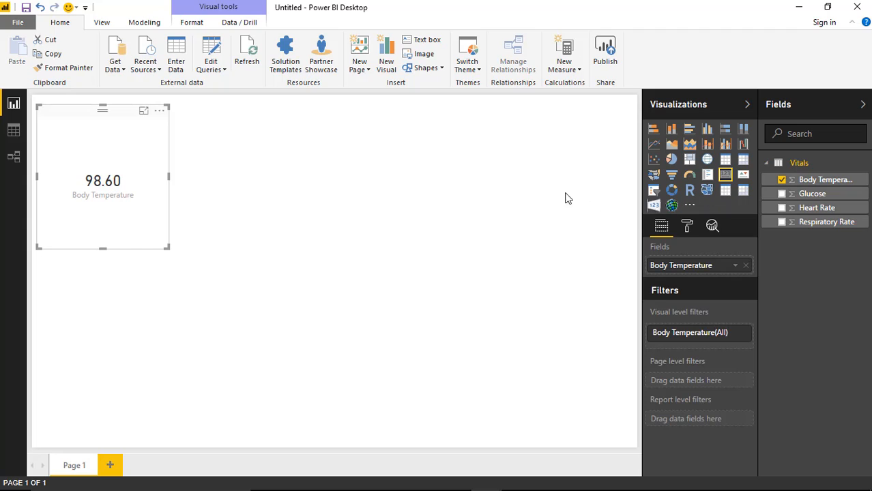
{"action": "left_click", "coordinate": [497, 186]}
{"action": "left_click", "coordinate": [725, 175]}
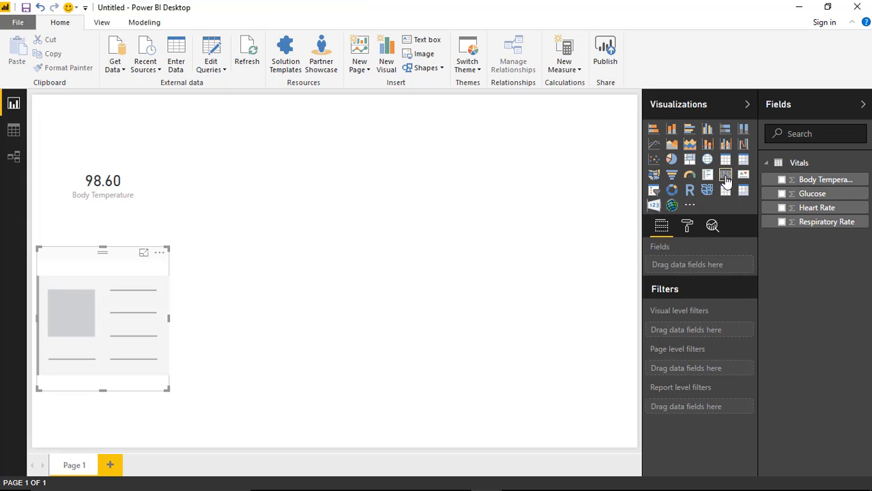
{"action": "left_click", "coordinate": [781, 207]}
{"action": "left_click", "coordinate": [566, 261]}
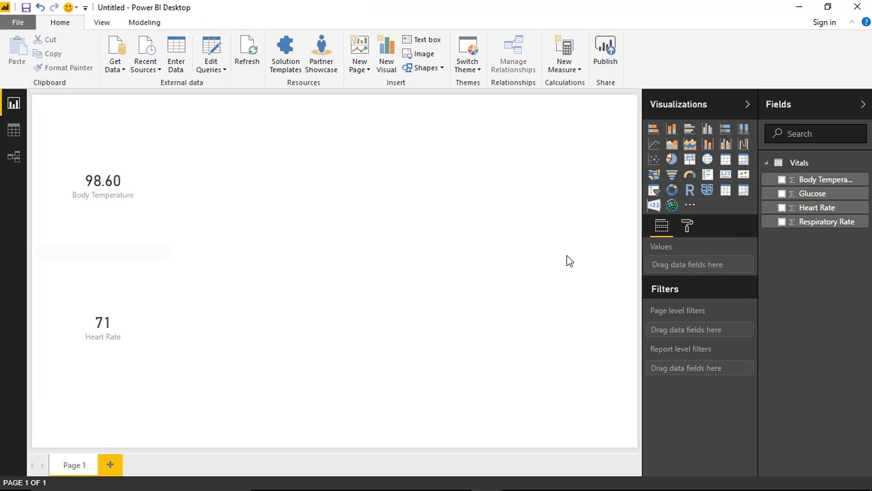
Step: Add two more Card visuals to the page, one showing Glucose and one showing Respiratory Rate
{"action": "left_click", "coordinate": [725, 174]}
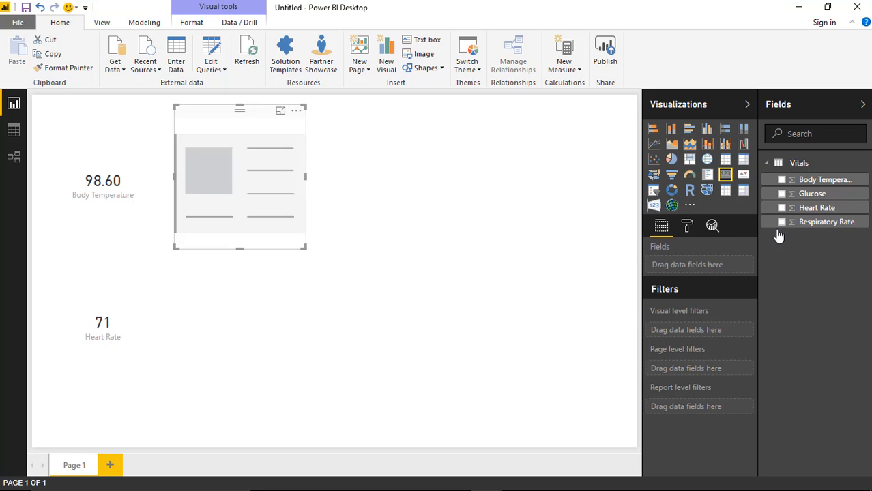
{"action": "left_click", "coordinate": [782, 194]}
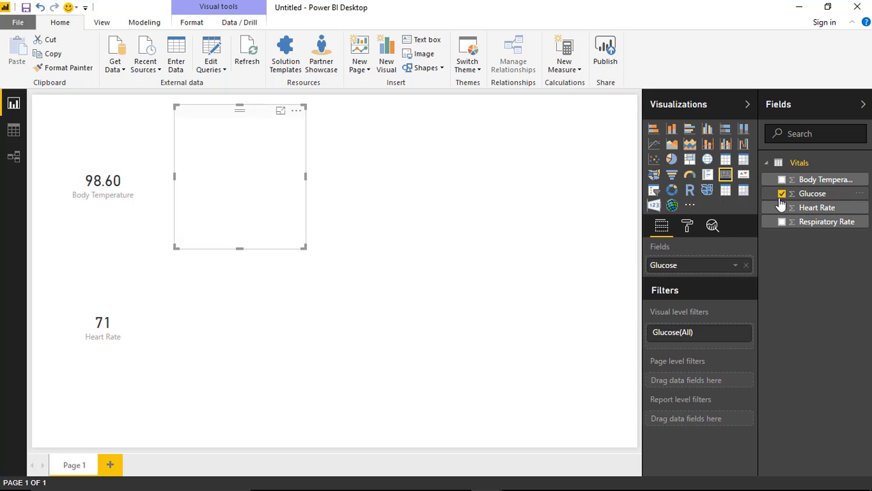
{"action": "left_click", "coordinate": [536, 233]}
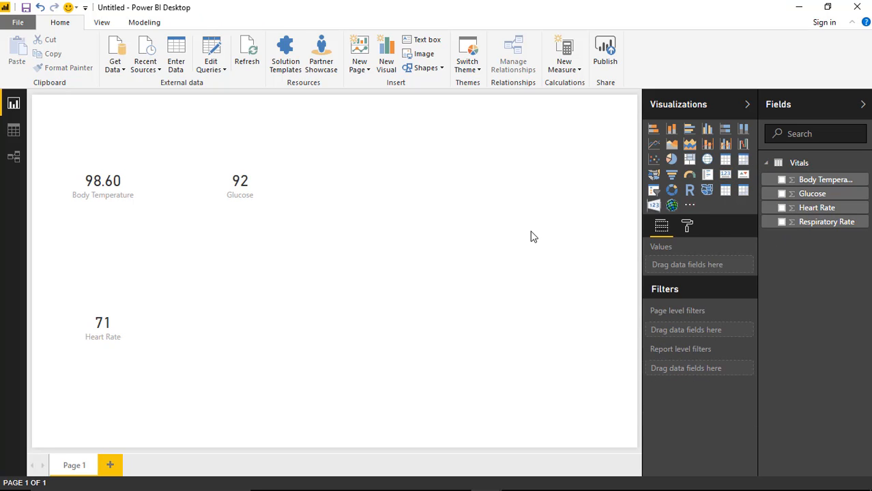
{"action": "left_click", "coordinate": [726, 175]}
{"action": "left_click", "coordinate": [782, 222]}
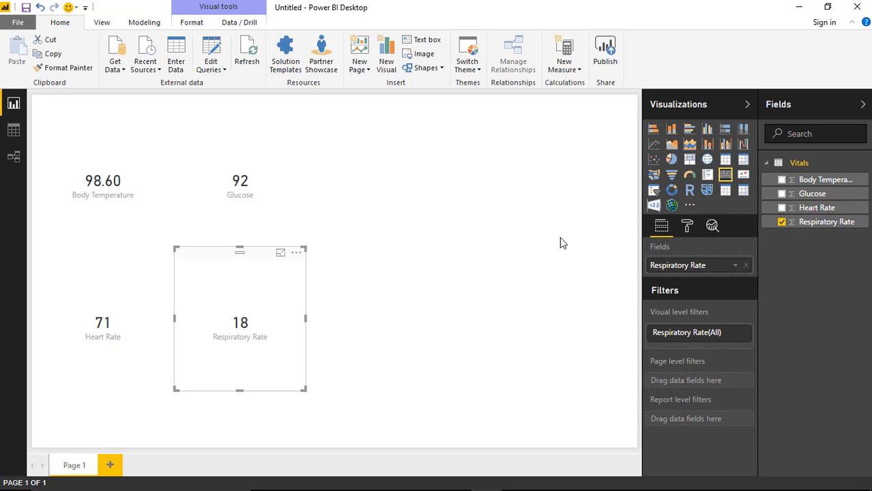
{"action": "left_click", "coordinate": [559, 243]}
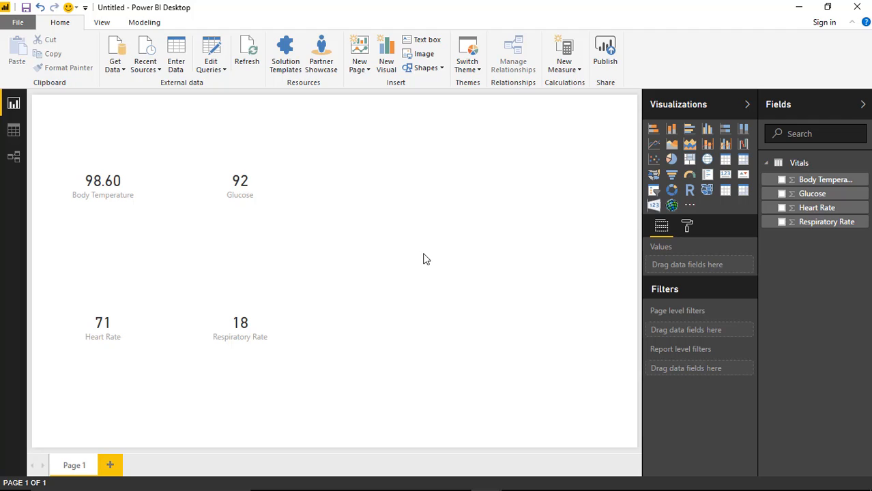
Step: Add an enlarged Rotating Tile in the report page's upper-right corner with Body Temperature, Glucose, Heart Rate and Respiratory Rate as measures
{"action": "left_click", "coordinate": [654, 206]}
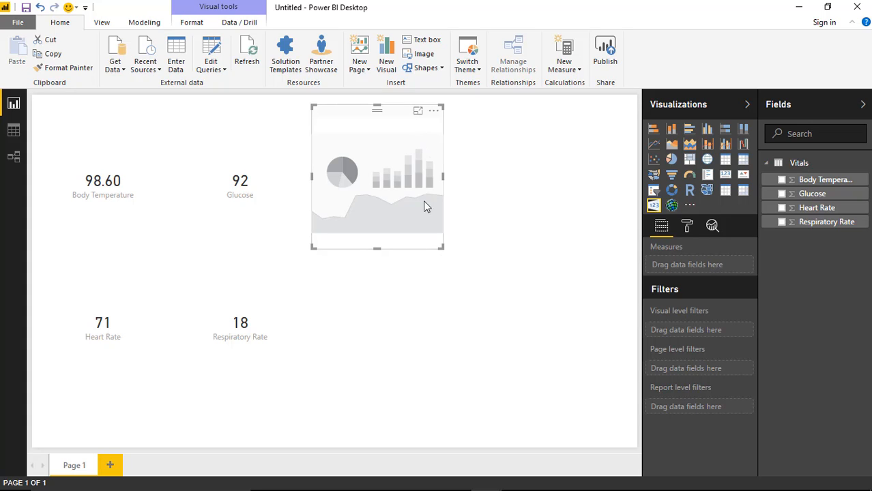
{"action": "left_click_drag", "start_coordinate": [387, 122], "coordinate": [561, 116]}
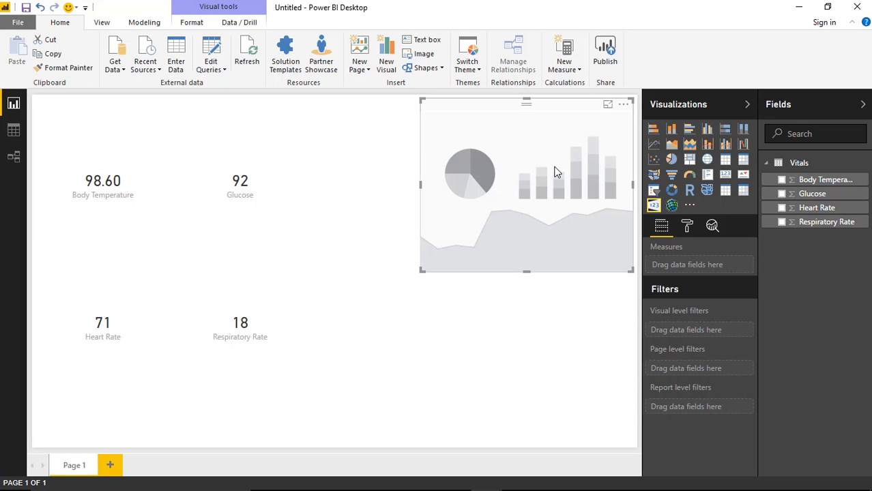
{"action": "left_click", "coordinate": [782, 179]}
{"action": "left_click", "coordinate": [781, 193]}
{"action": "left_click", "coordinate": [782, 207]}
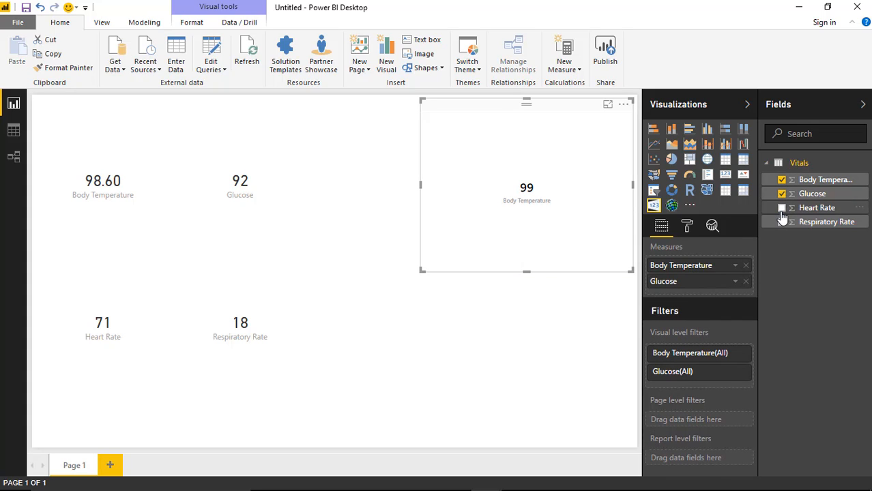
{"action": "left_click", "coordinate": [781, 222]}
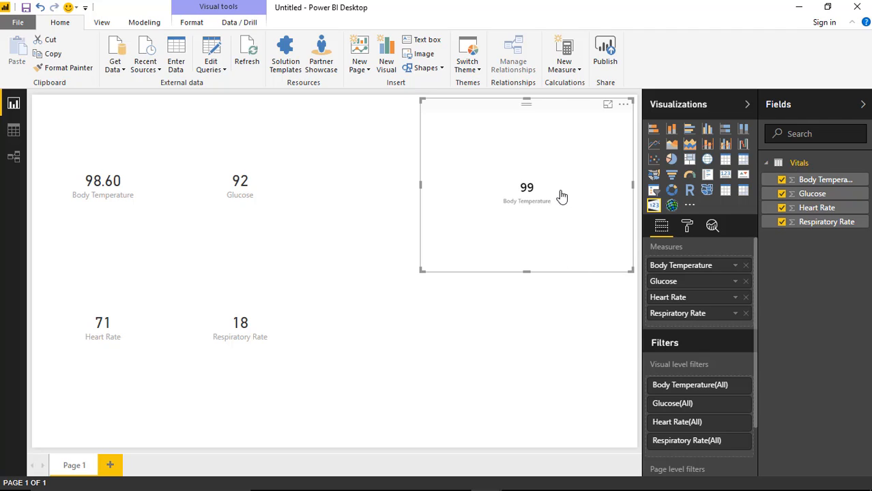
Step: Turn on Vertical flip and 3D effect in the Rotating Tile's formatting
{"action": "left_click", "coordinate": [687, 227]}
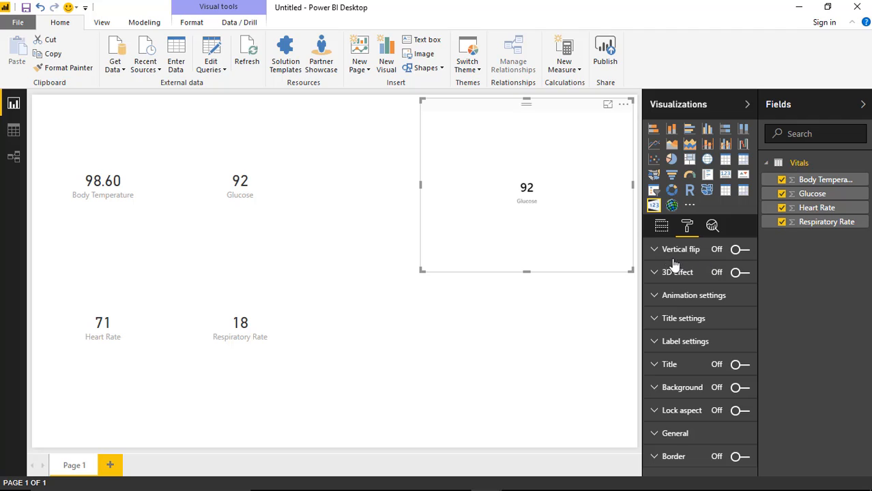
{"action": "left_click", "coordinate": [696, 253]}
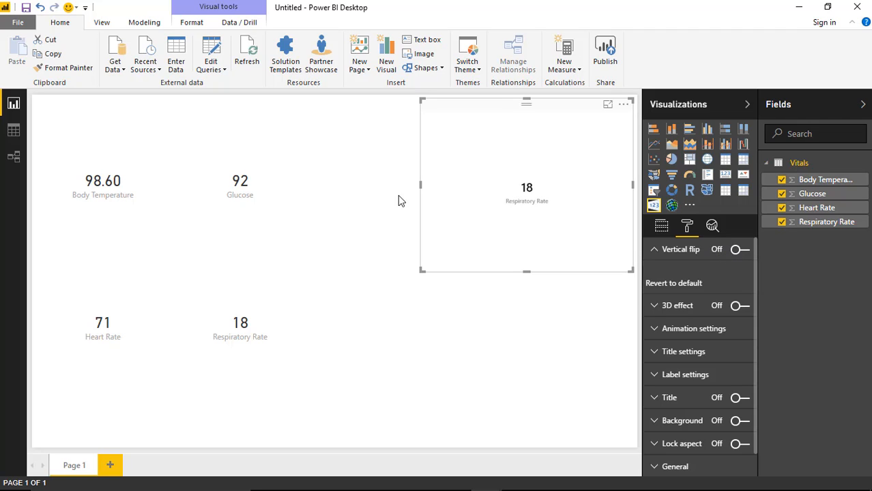
{"action": "left_click", "coordinate": [740, 251]}
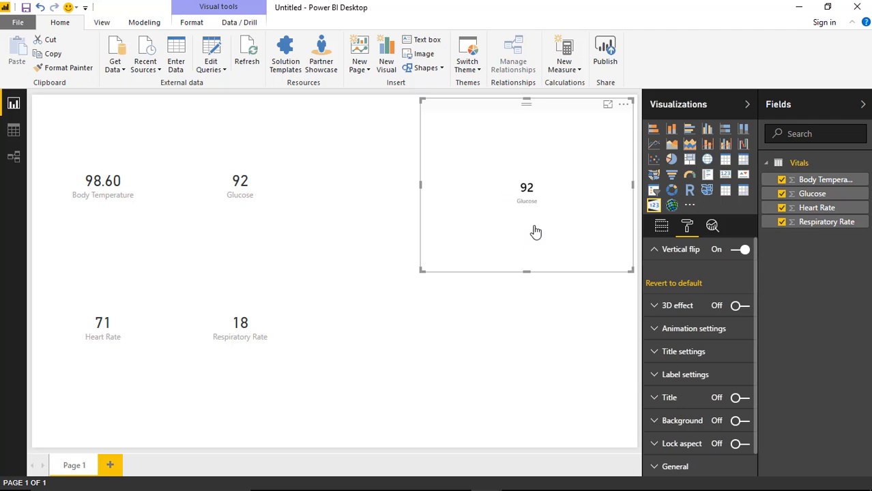
{"action": "left_click", "coordinate": [738, 307]}
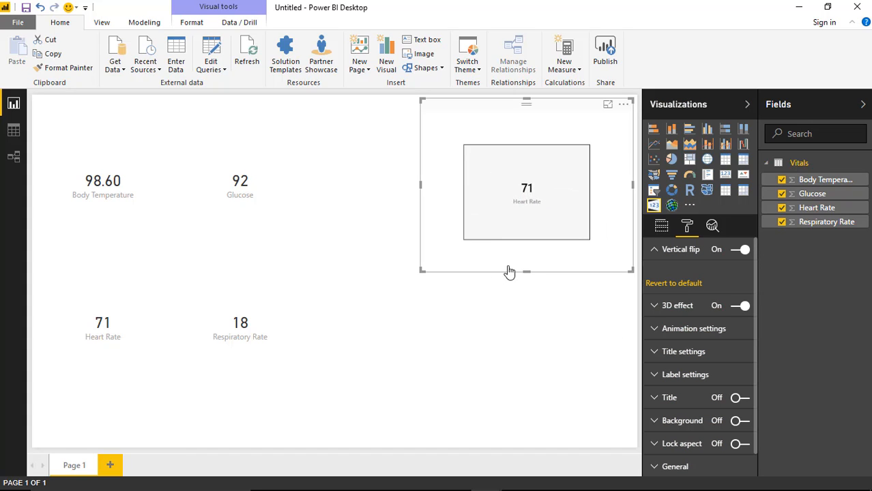
Step: Set the delay in the Rotating Tile's animation settings to 2
{"action": "left_click", "coordinate": [652, 308]}
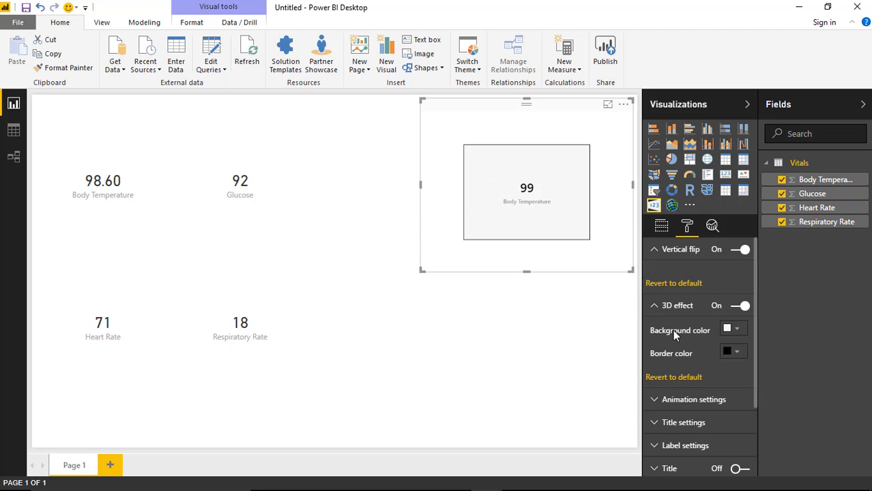
{"action": "left_click", "coordinate": [653, 250]}
{"action": "left_click", "coordinate": [653, 272]}
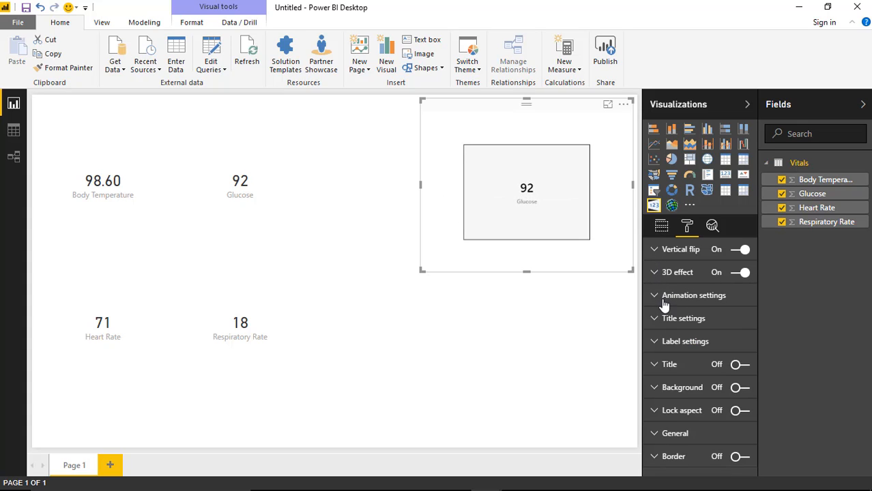
{"action": "left_click", "coordinate": [664, 298]}
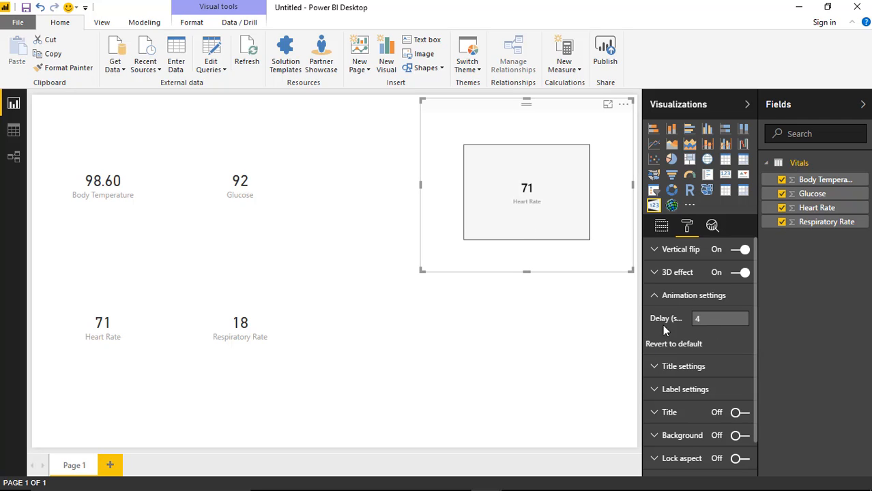
{"action": "left_click", "coordinate": [697, 321]}
{"action": "type", "text": "2"}
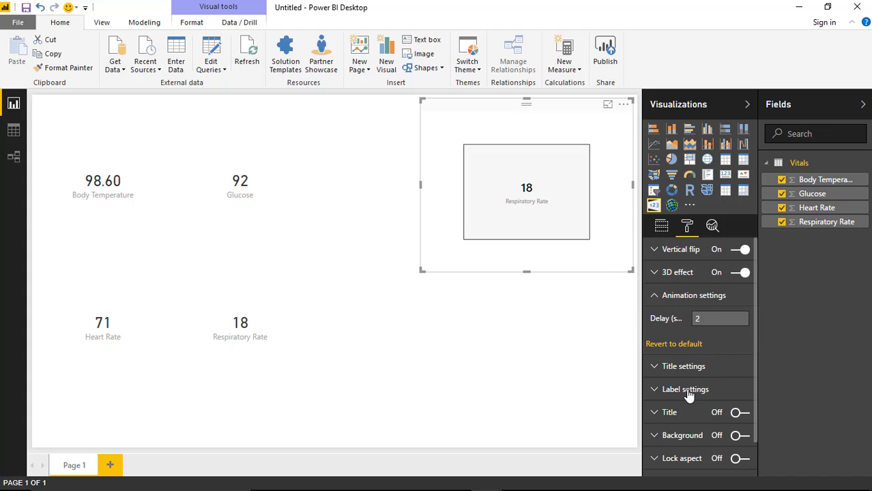
{"action": "left_click", "coordinate": [557, 316]}
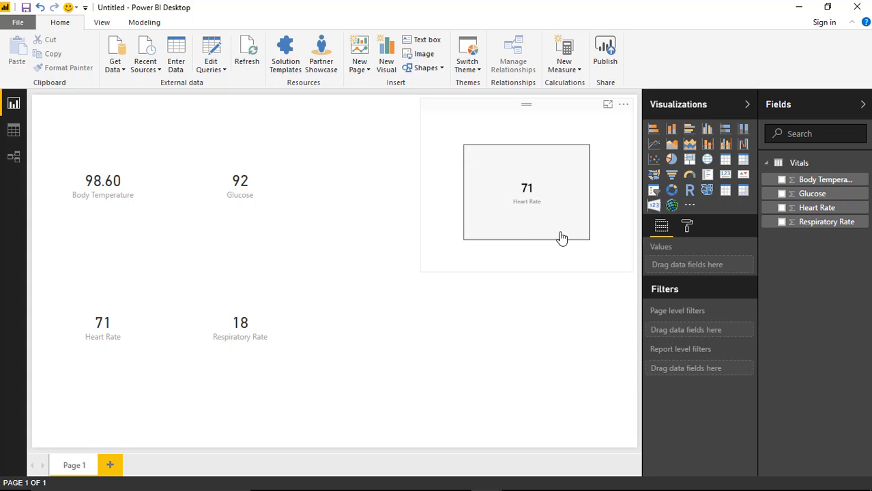
Step: Give the Rotating Tile's titles a teal theme color and a title size of 29
{"action": "left_click", "coordinate": [619, 268]}
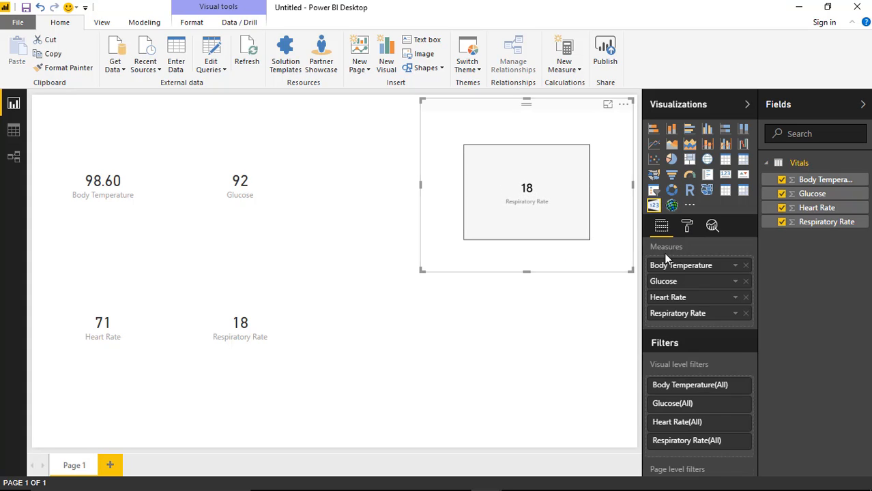
{"action": "left_click", "coordinate": [688, 228]}
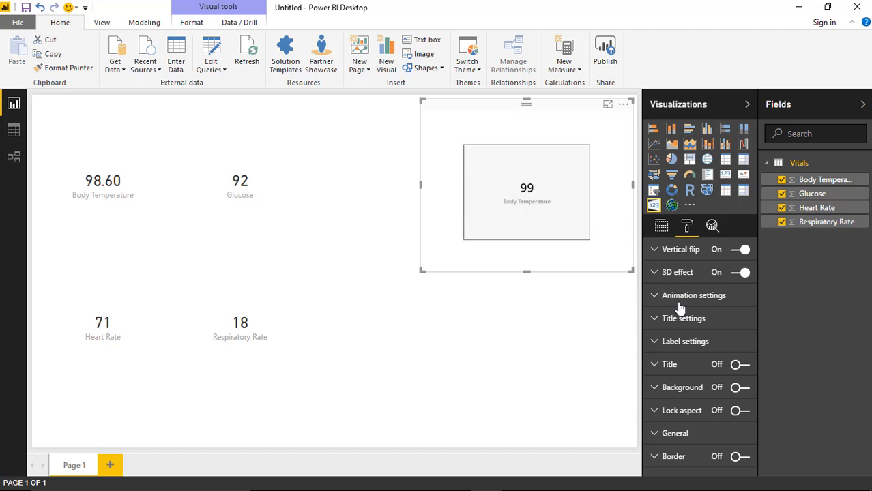
{"action": "left_click", "coordinate": [655, 319]}
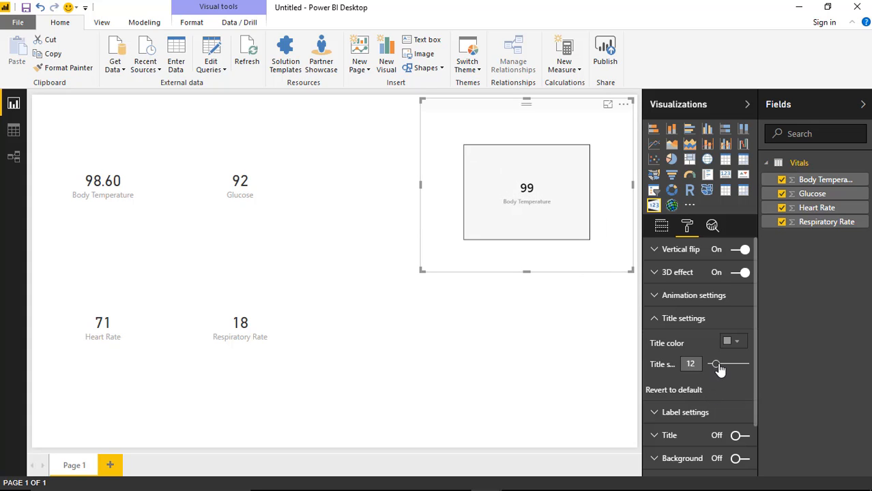
{"action": "left_click_drag", "start_coordinate": [719, 366], "coordinate": [724, 368]}
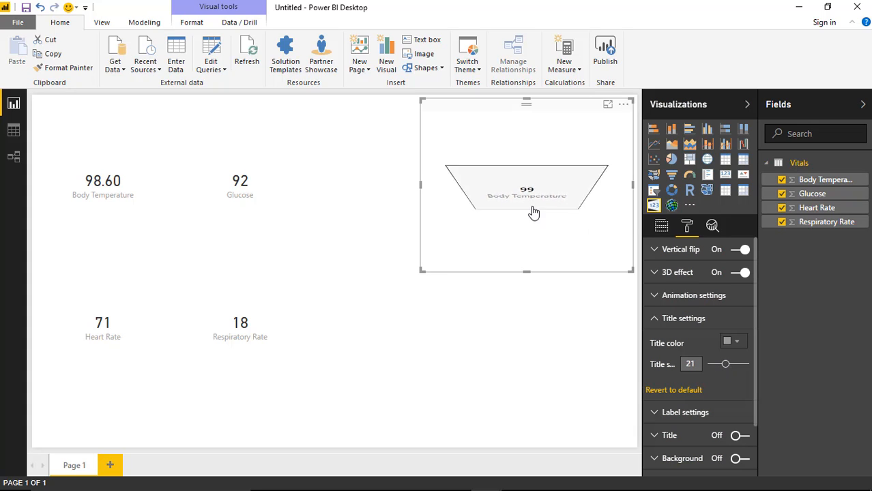
{"action": "left_click", "coordinate": [736, 342]}
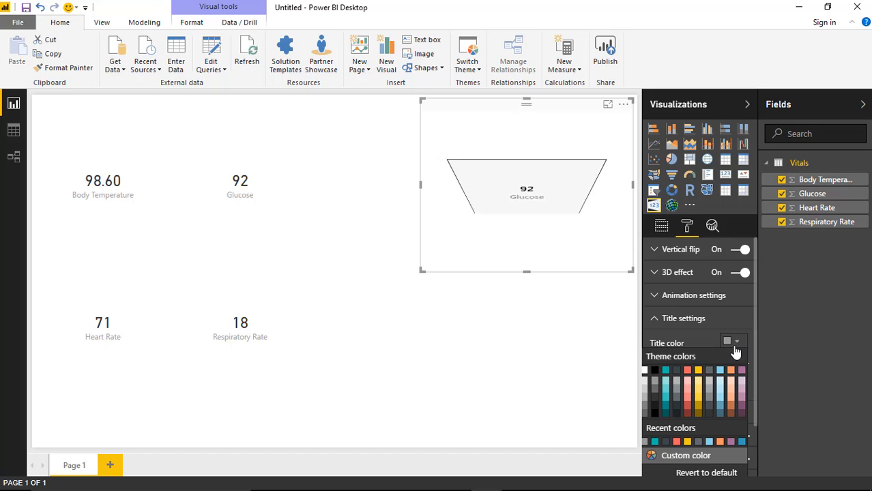
{"action": "left_click", "coordinate": [665, 372]}
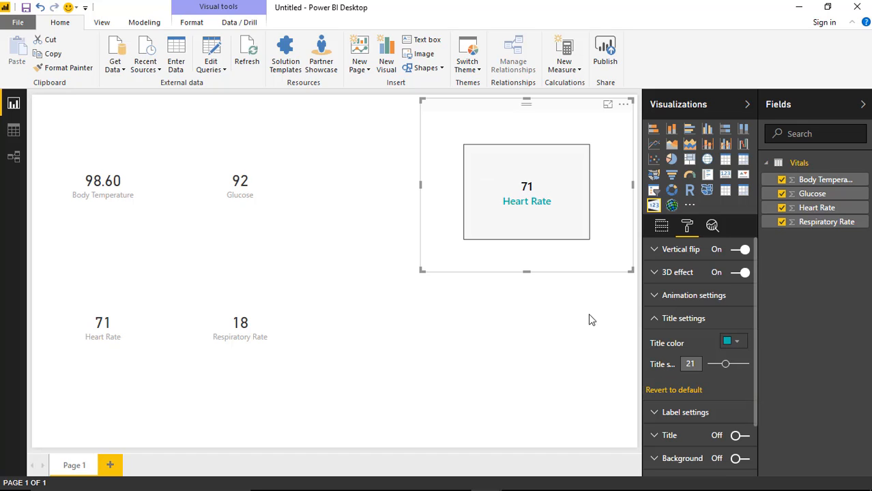
{"action": "mouse_move", "coordinate": [725, 364]}
{"action": "left_mouse_down"}
{"action": "mouse_move", "coordinate": [742, 366]}
{"action": "mouse_move", "coordinate": [735, 369]}
{"action": "left_mouse_up"}
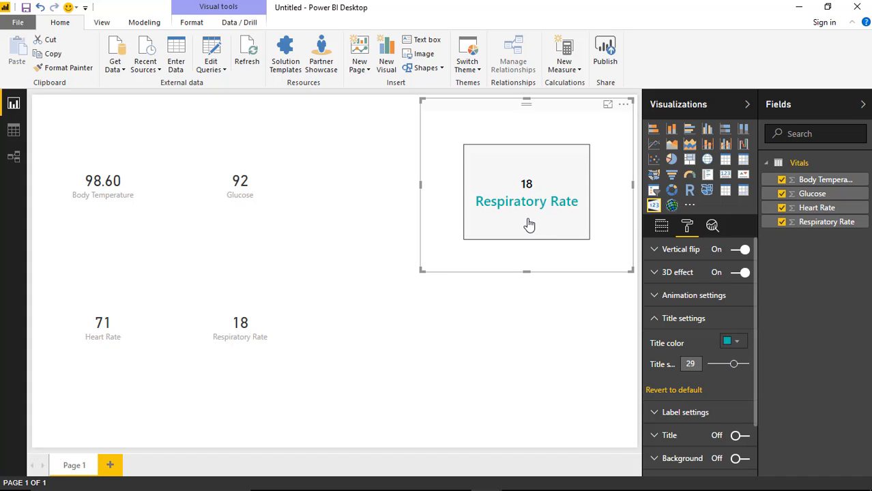
Step: Set the Rotating Tile's label size to 24 with the display units on Auto
{"action": "left_click", "coordinate": [654, 319]}
{"action": "left_click", "coordinate": [656, 341]}
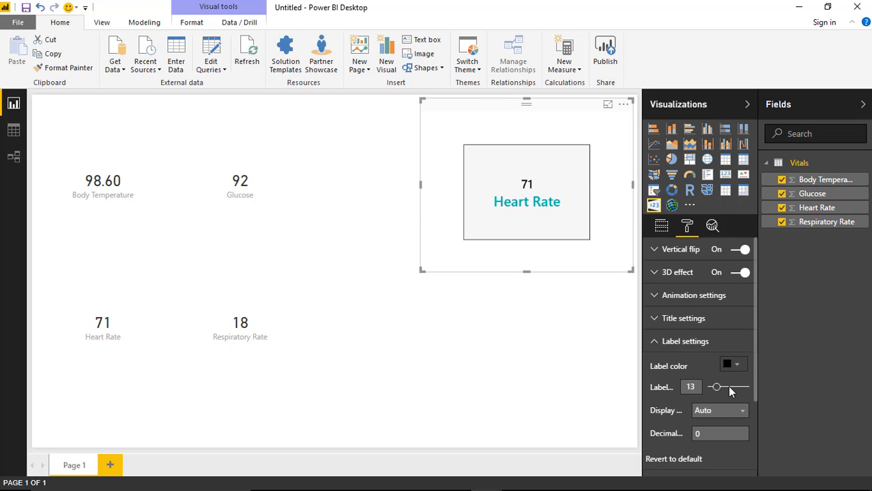
{"action": "left_click", "coordinate": [728, 387]}
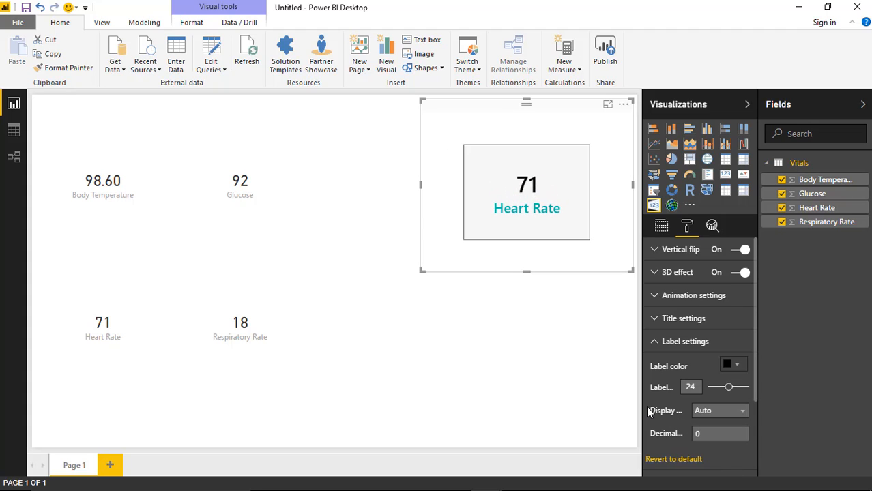
{"action": "left_click", "coordinate": [729, 413]}
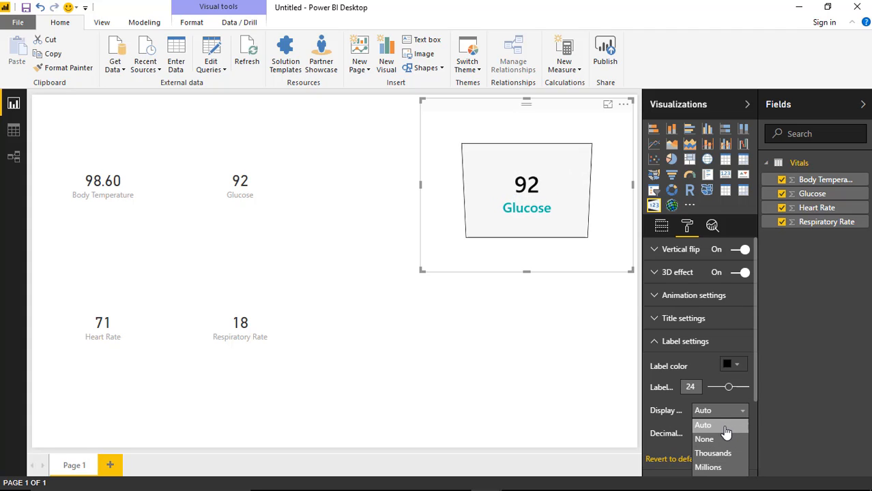
{"action": "left_click", "coordinate": [725, 426]}
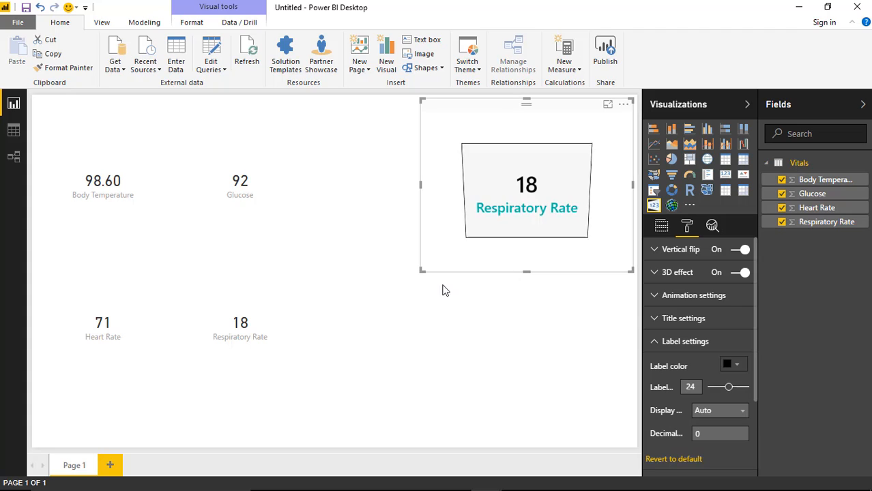
Step: Narrow the Rotating Tile slightly by moving its left edge inward, then deselect it
{"action": "left_click", "coordinate": [515, 326]}
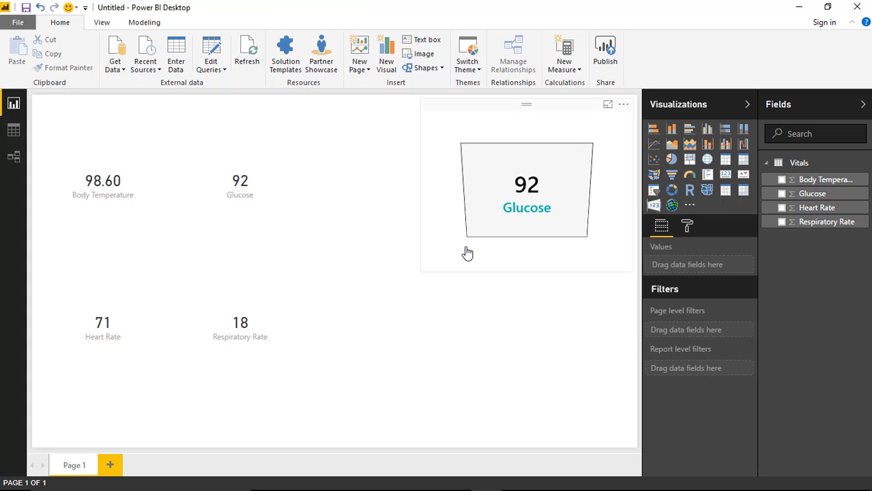
{"action": "left_click", "coordinate": [446, 267]}
{"action": "mouse_move", "coordinate": [422, 269]}
{"action": "left_mouse_down"}
{"action": "mouse_move", "coordinate": [485, 236]}
{"action": "mouse_move", "coordinate": [431, 274]}
{"action": "left_mouse_up"}
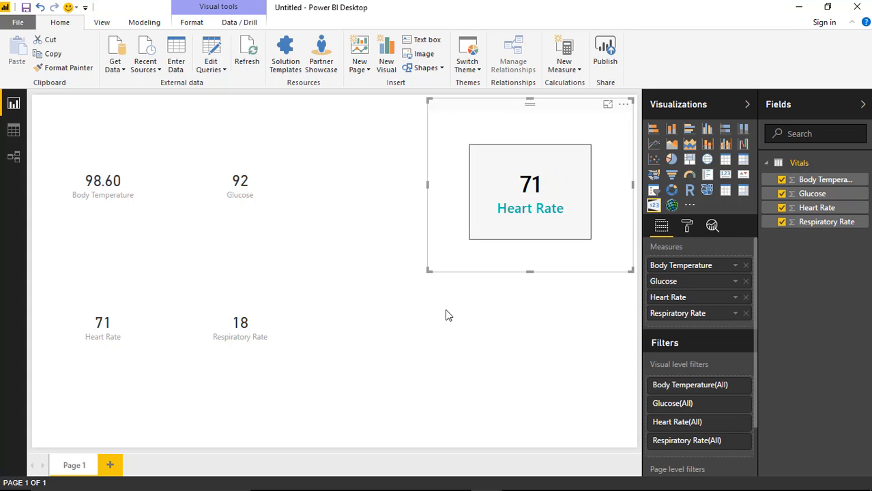
{"action": "left_click", "coordinate": [459, 342]}
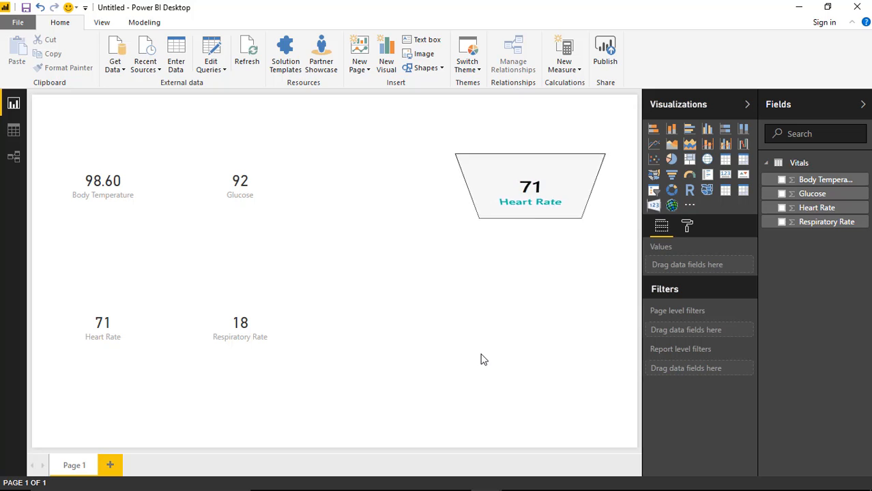